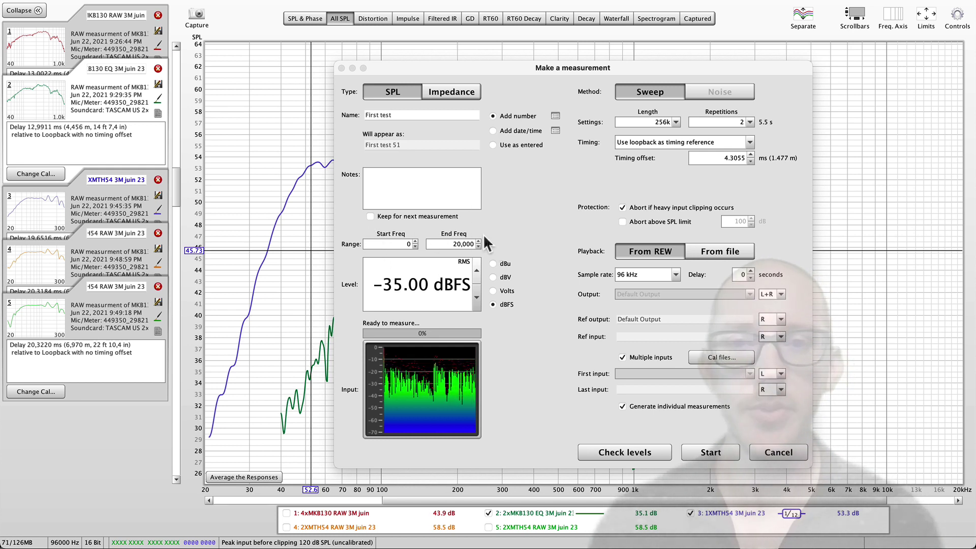
Leave REW's measurement dialog in place and switch to Google Chrome showing New Caledonia in Google Maps.
drag(550, 66, 601, 275)
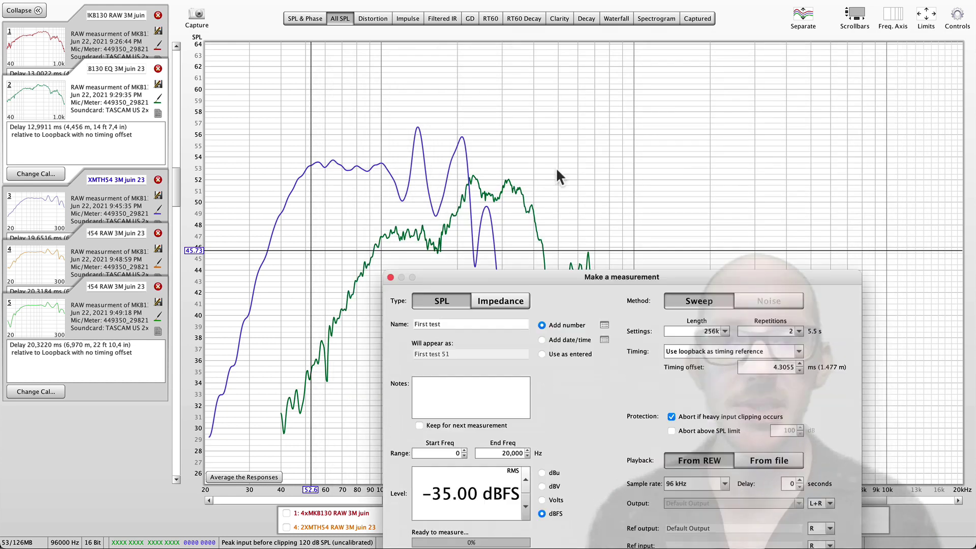
drag(557, 170, 496, 47)
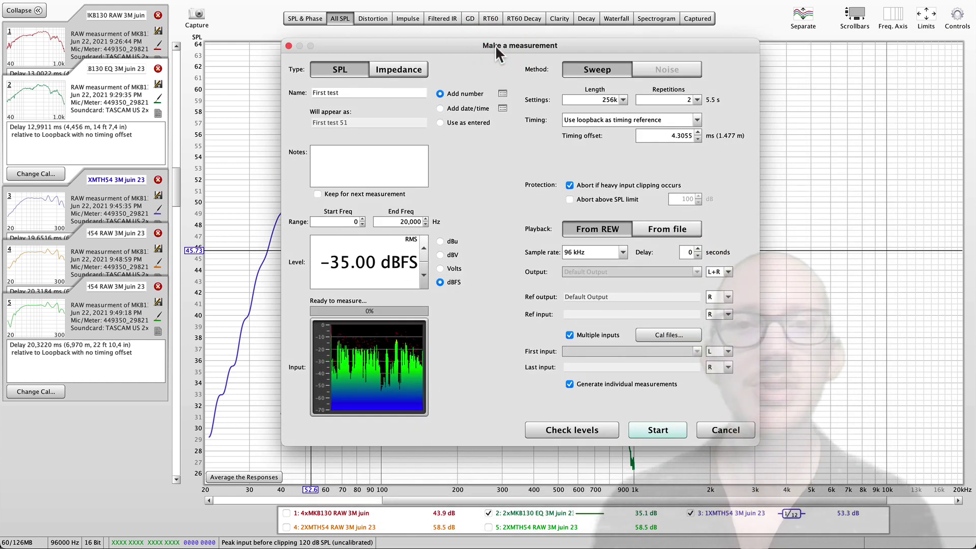
key(super+Tab)
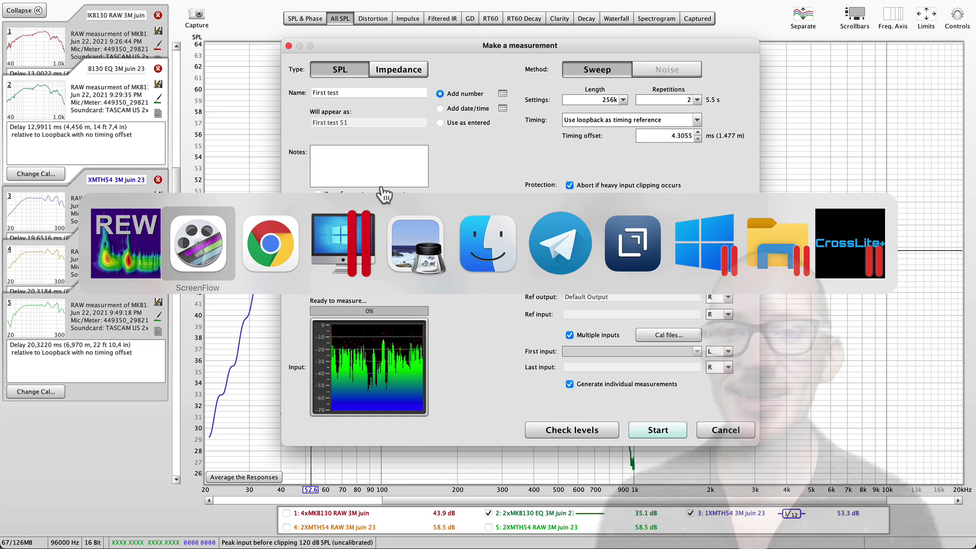
click(270, 235)
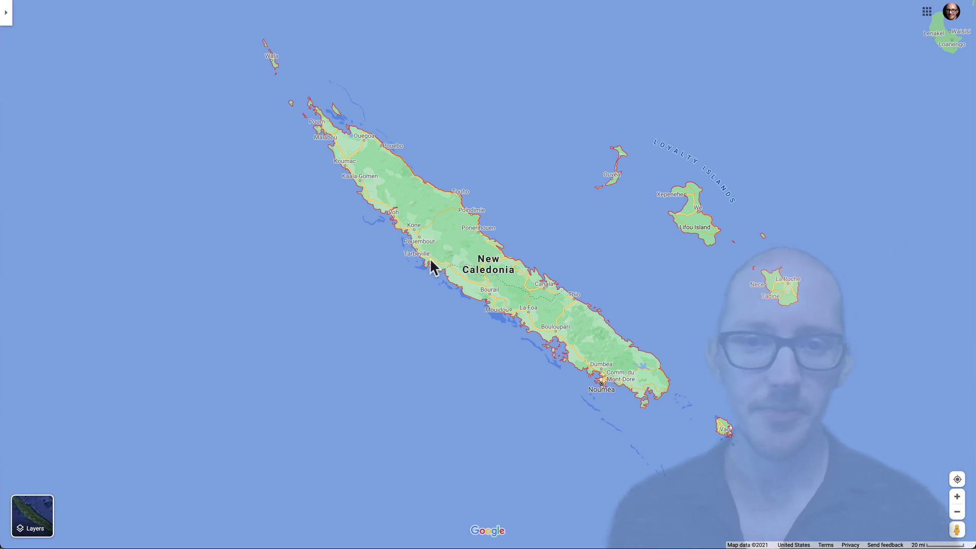
Zoom the map out from New Caledonia and shift it up to bring New Zealand into view.
scroll(503, 309, down, 1)
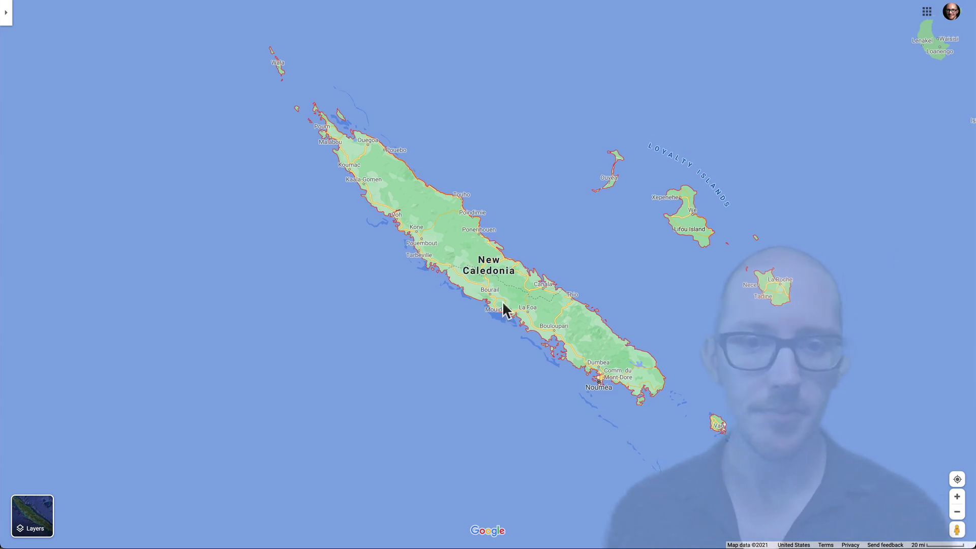
scroll(478, 288, down, 2)
scroll(477, 280, down, 1)
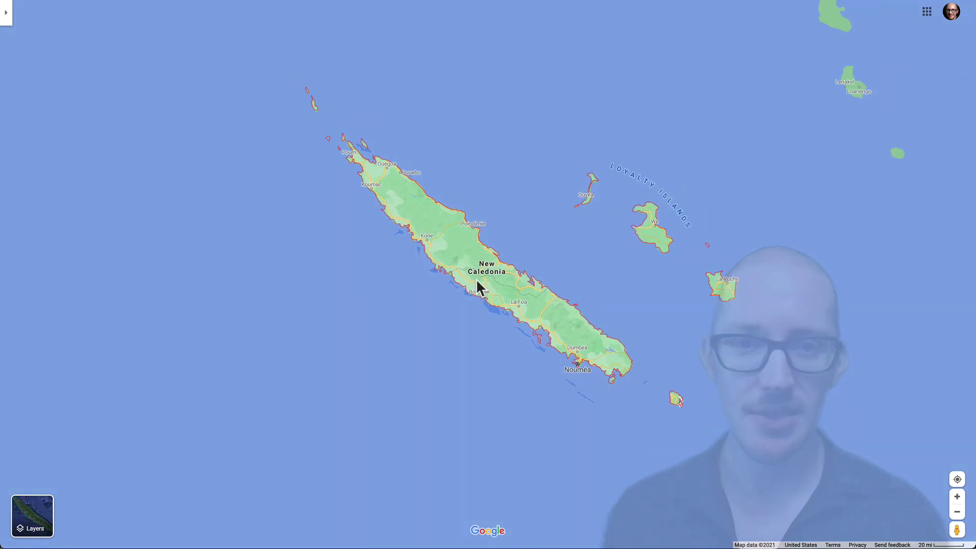
scroll(477, 280, down, 1)
scroll(477, 287, down, 2)
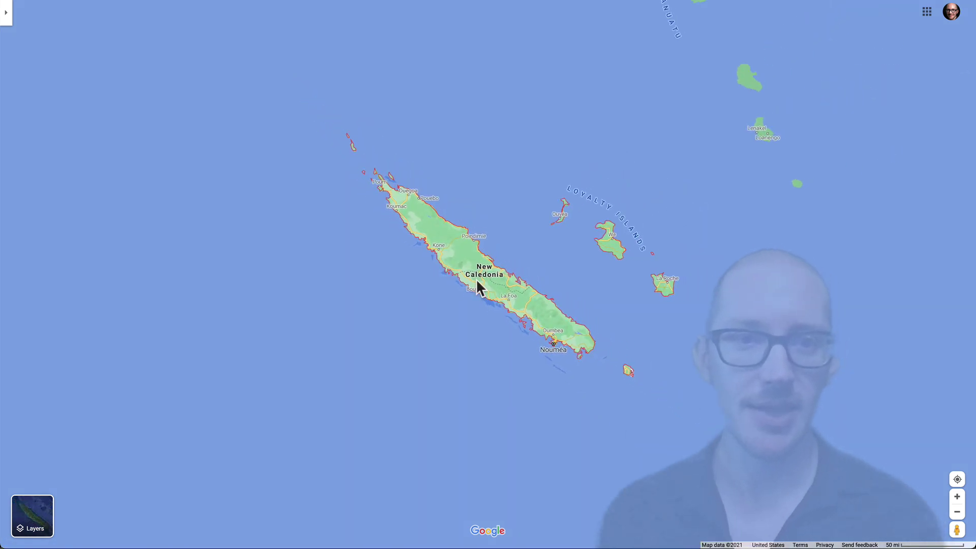
scroll(477, 281, down, 3)
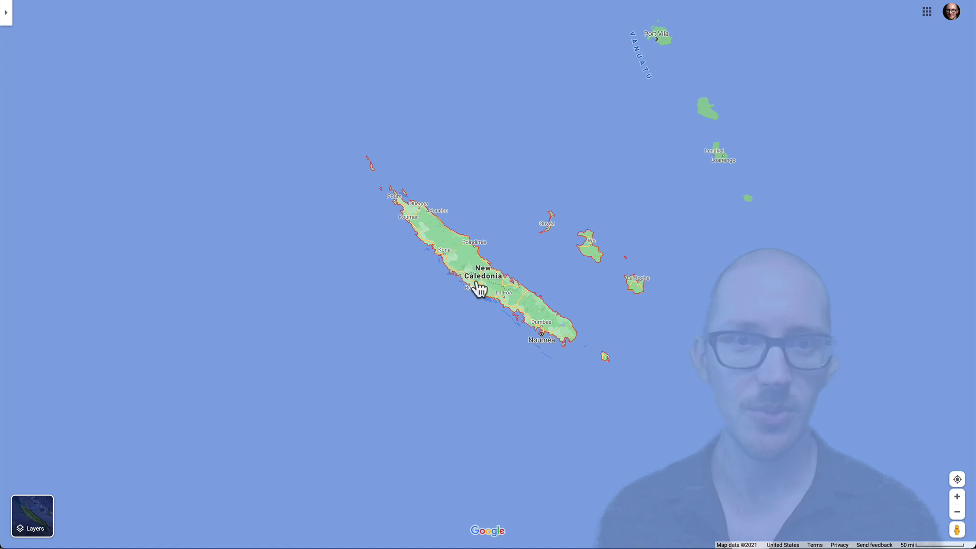
scroll(479, 289, down, 2)
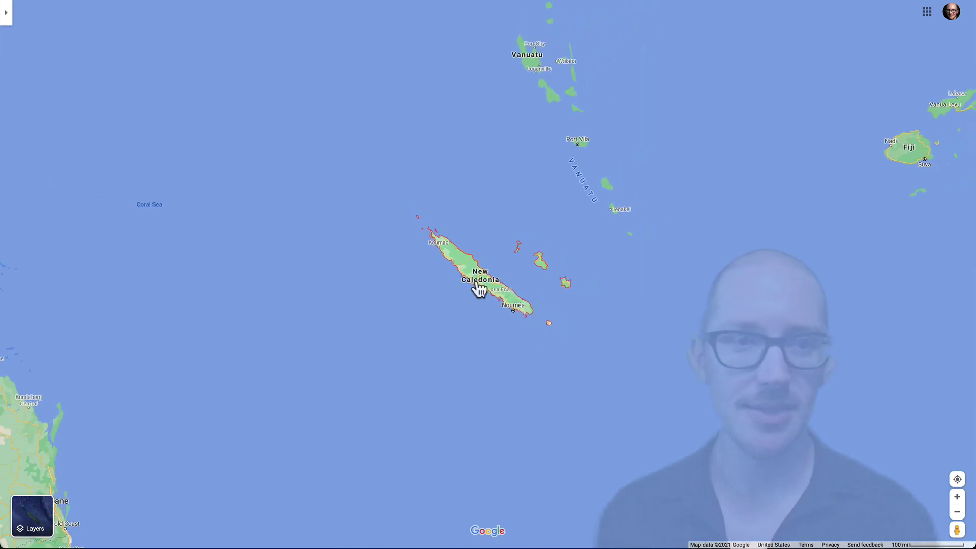
scroll(489, 292, down, 3)
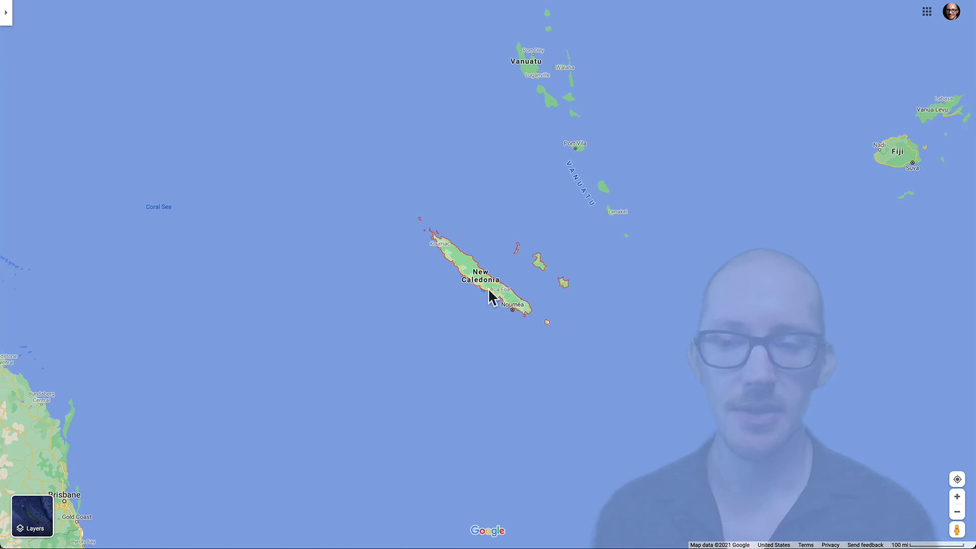
scroll(489, 290, down, 3)
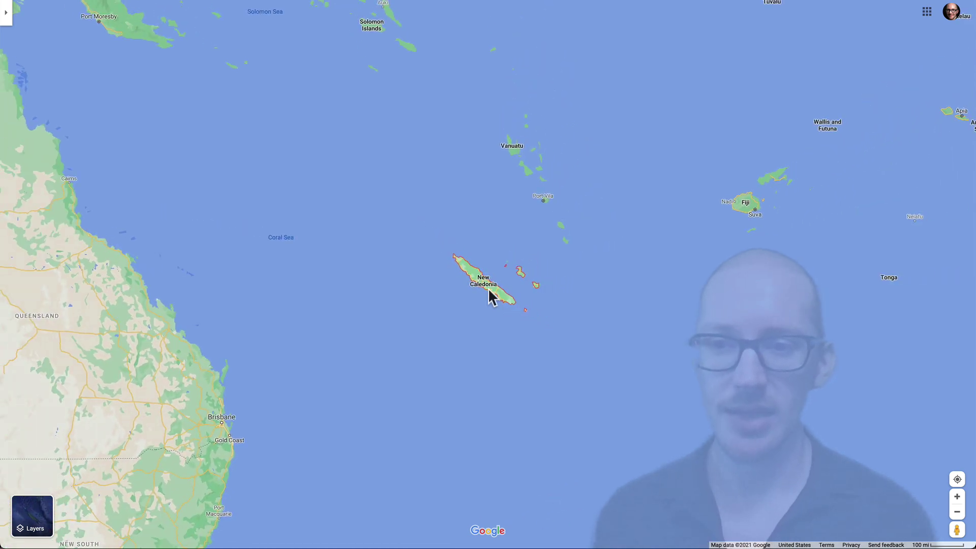
scroll(489, 294, down, 3)
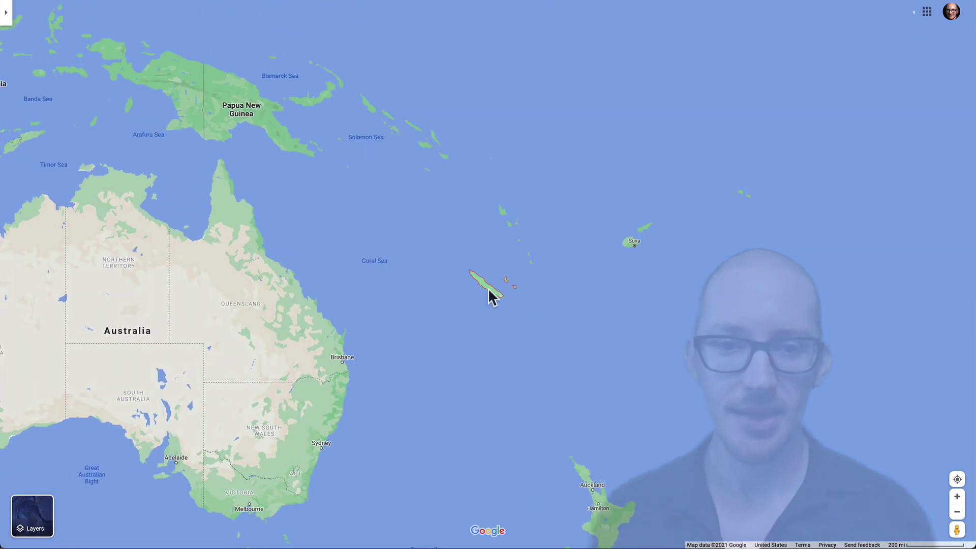
drag(507, 387, 509, 356)
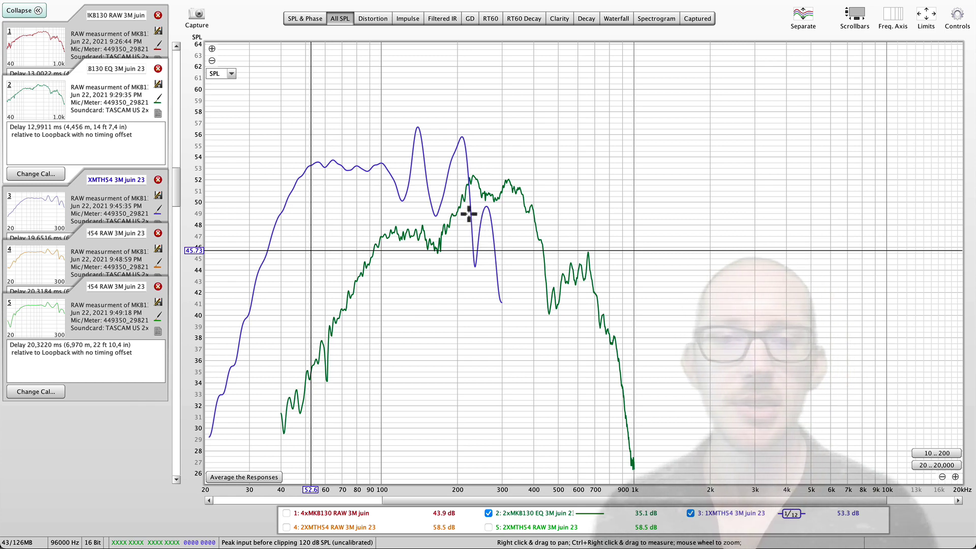
Open Make a measurement with its 30–300 Hz range and close it without measuring.
click(28, 1)
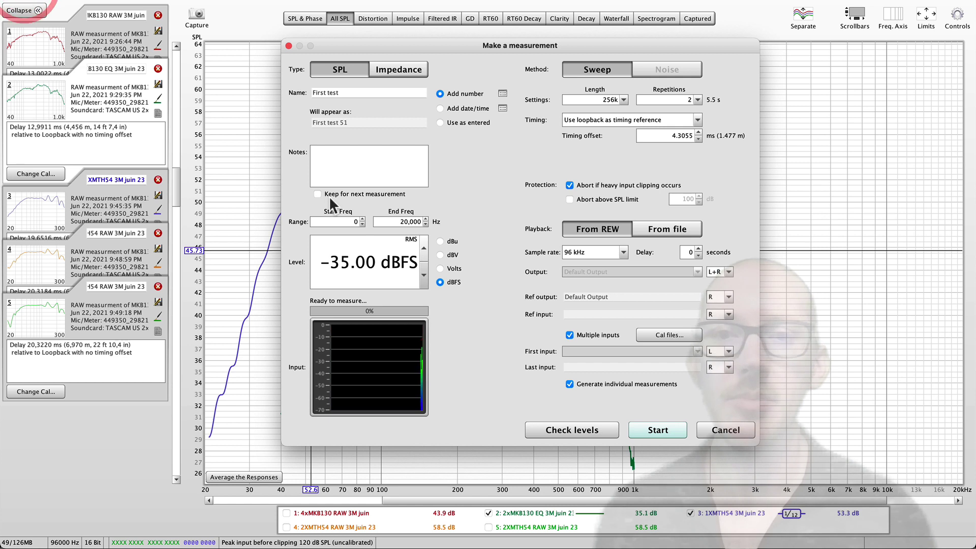
click(367, 220)
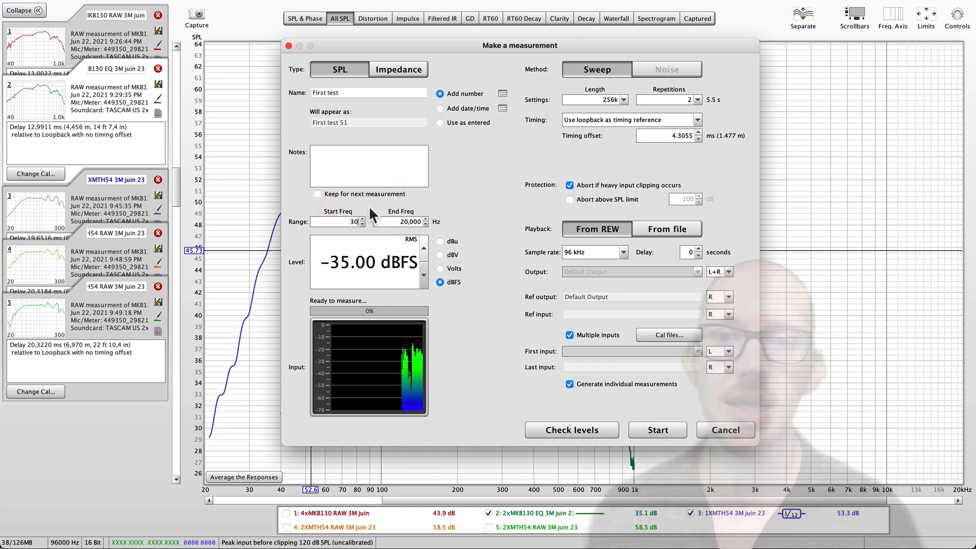
click(434, 222)
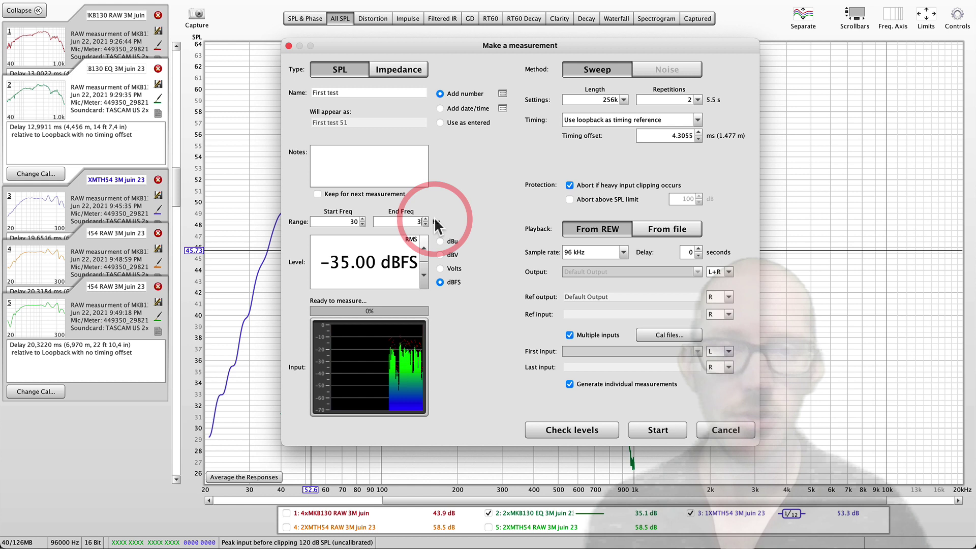
click(481, 183)
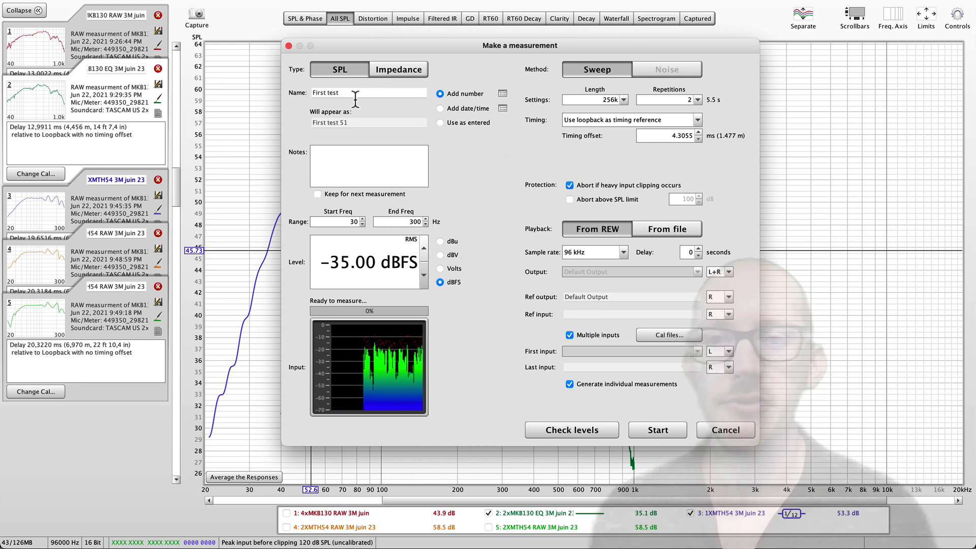
click(288, 46)
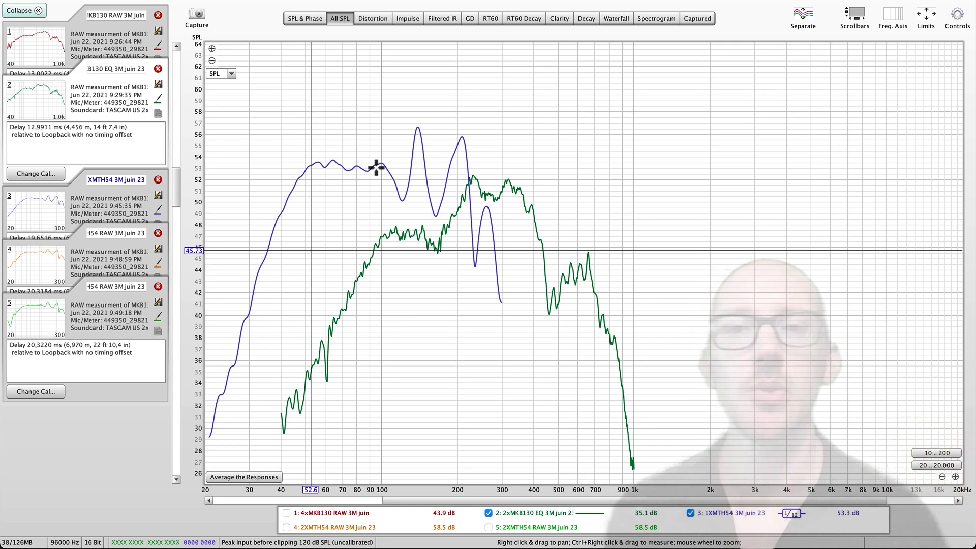
key(super+Tab)
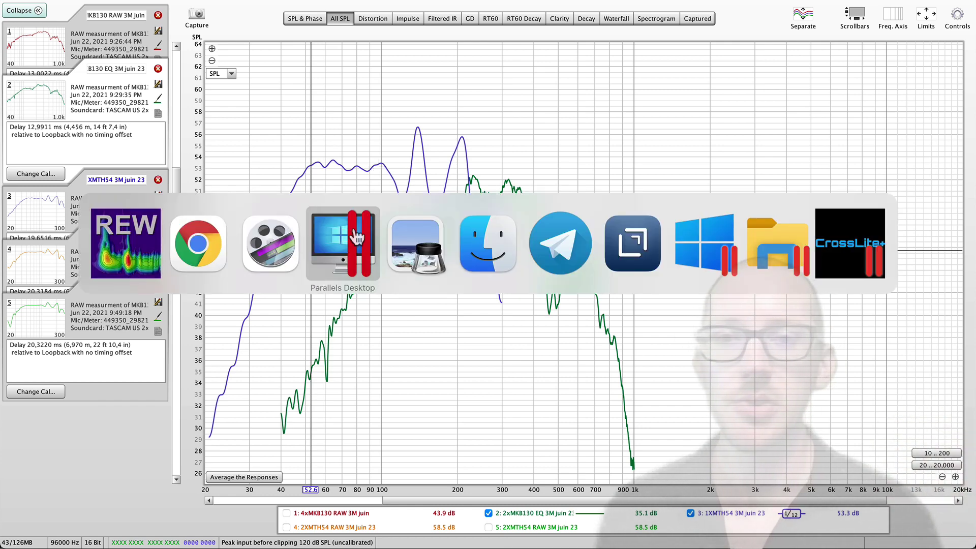
Switch to CrossLite+ and pull the Ch 1 low-pass crossover from about 7184 Hz to roughly 443 Hz.
key(Escape)
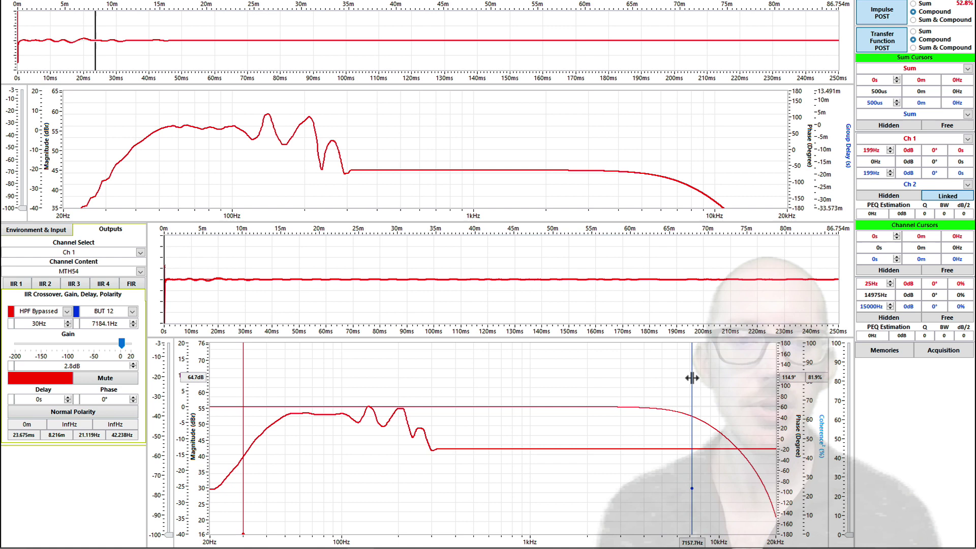
drag(692, 378, 373, 397)
Drop the Ch 1 low-pass crossover cursor at 146 Hz.
click(463, 394)
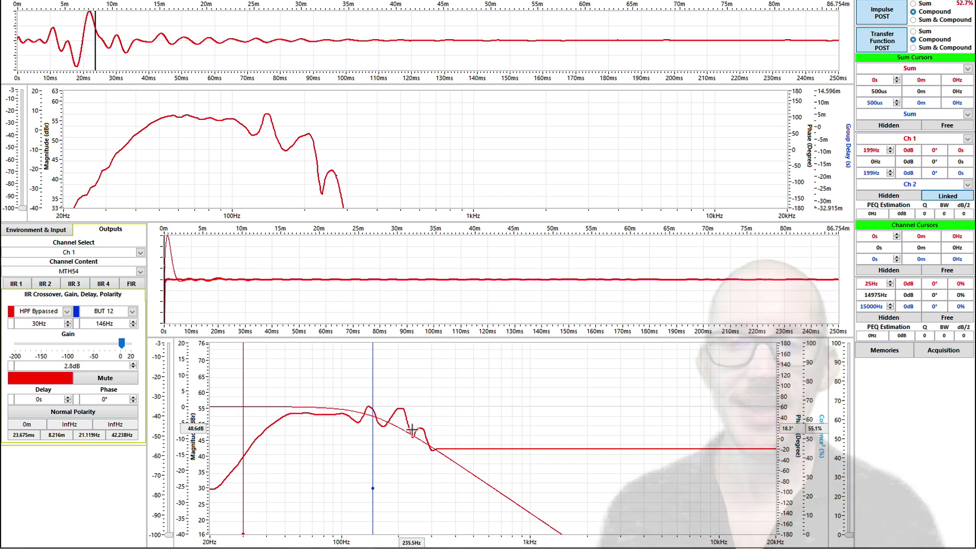
Sketch an on-screen line along the filter roll-off slope, then clear the drawing.
key(ctrl+shift+d)
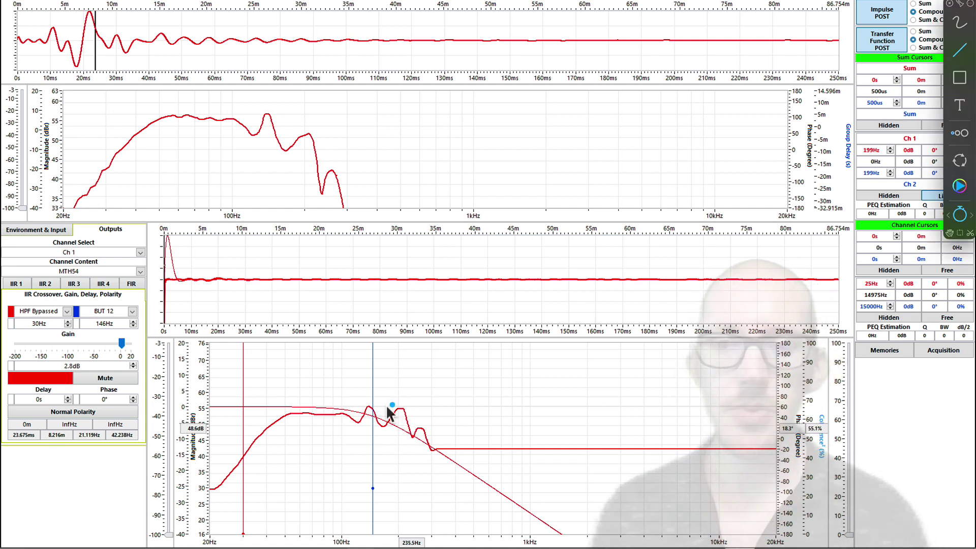
drag(350, 412, 551, 503)
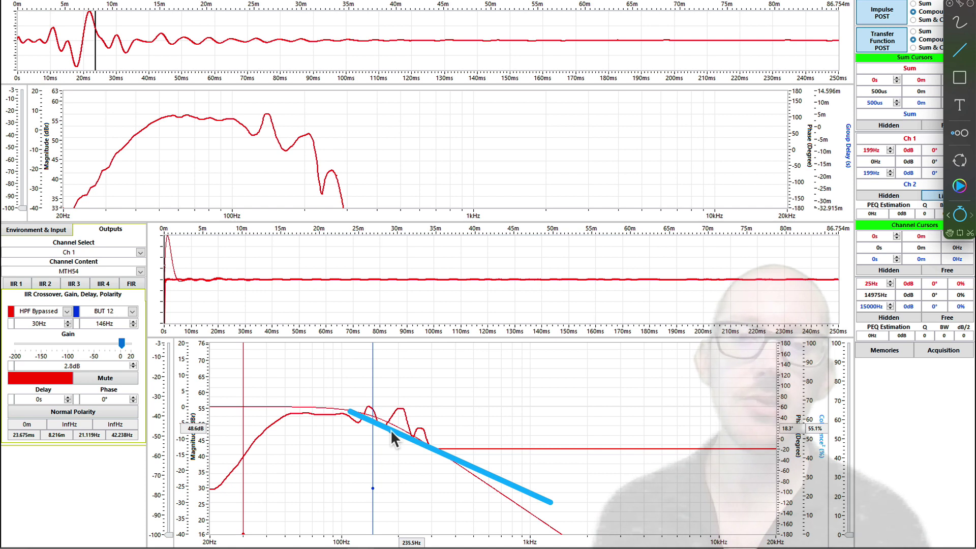
key(Escape)
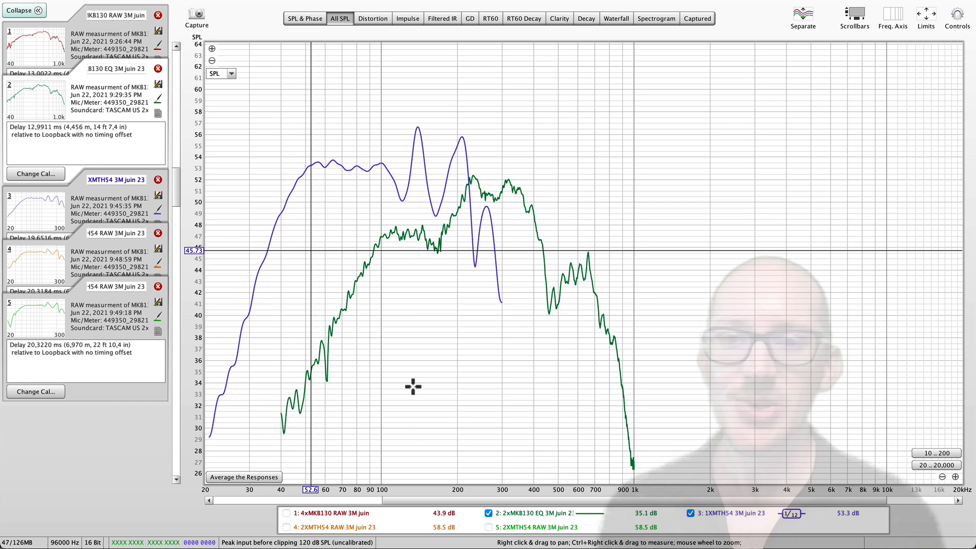
Open Make a measurement and change the End Freq from 300 to 20,000 Hz.
key(super+m)
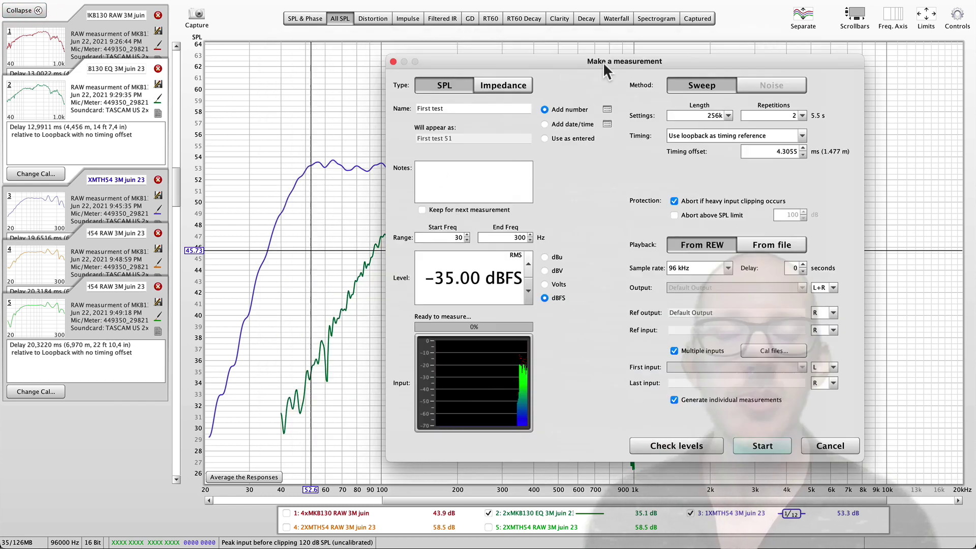
drag(603, 62, 483, 44)
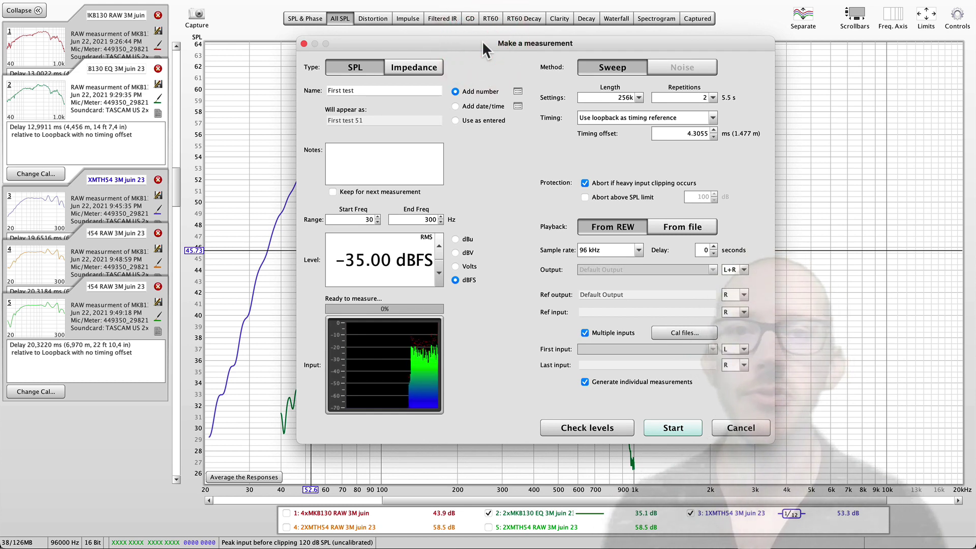
click(476, 218)
key(BackSpace)
key(BackSpace)
key(BackSpace)
text(20,00)
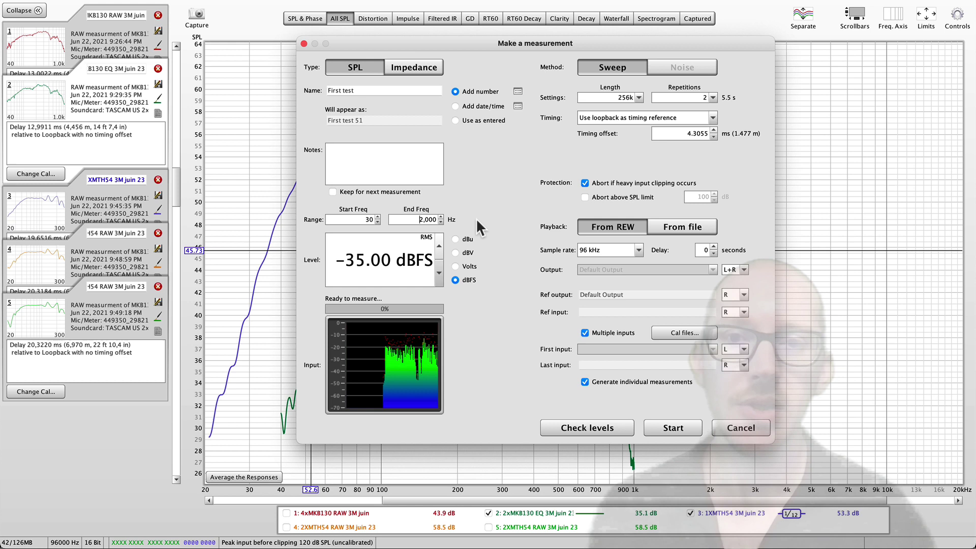
text(0)
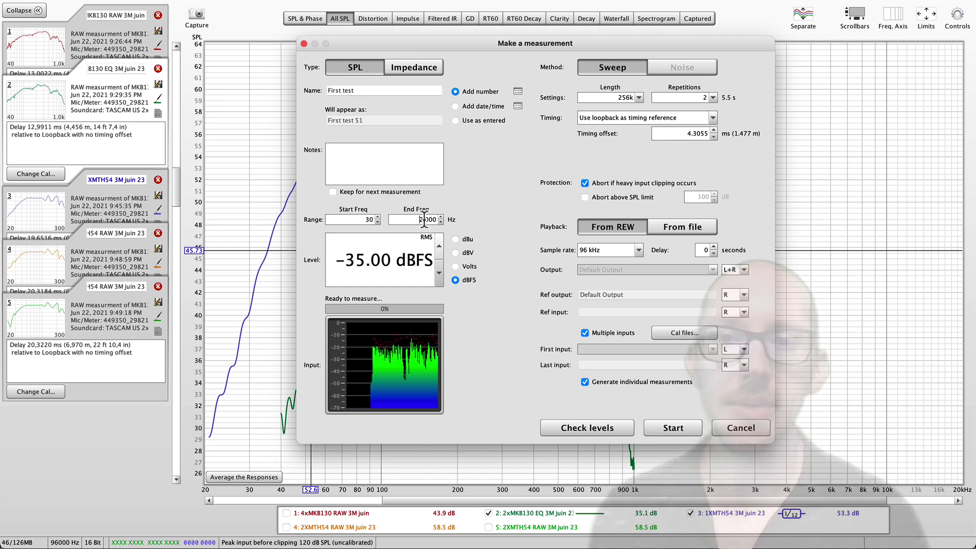
click(427, 219)
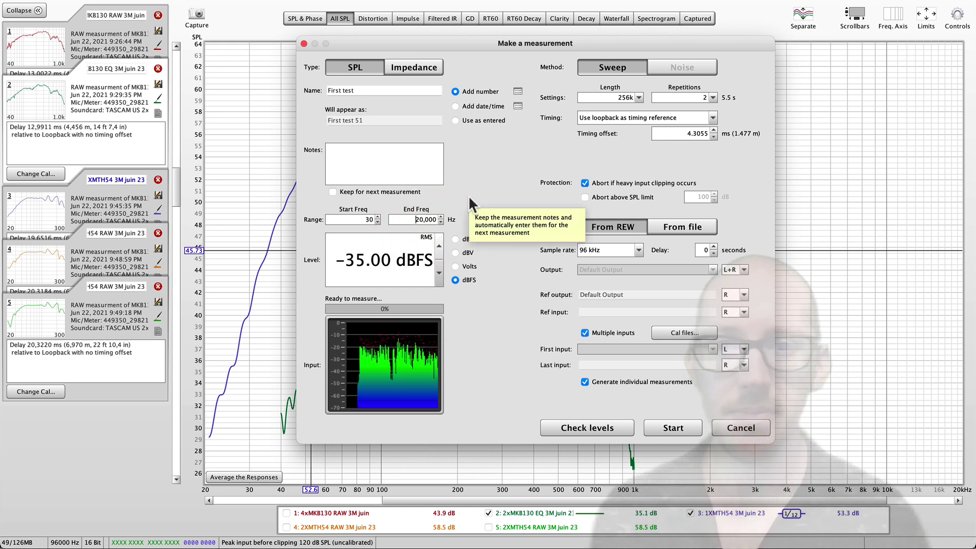
Change the Start Freq from 30 to 20 Hz and close the measurement settings.
click(385, 220)
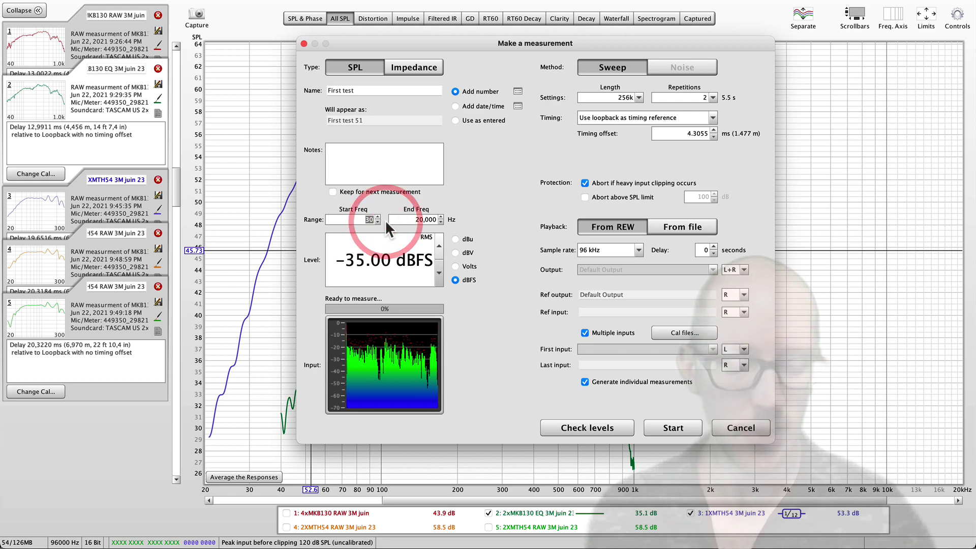
text(20)
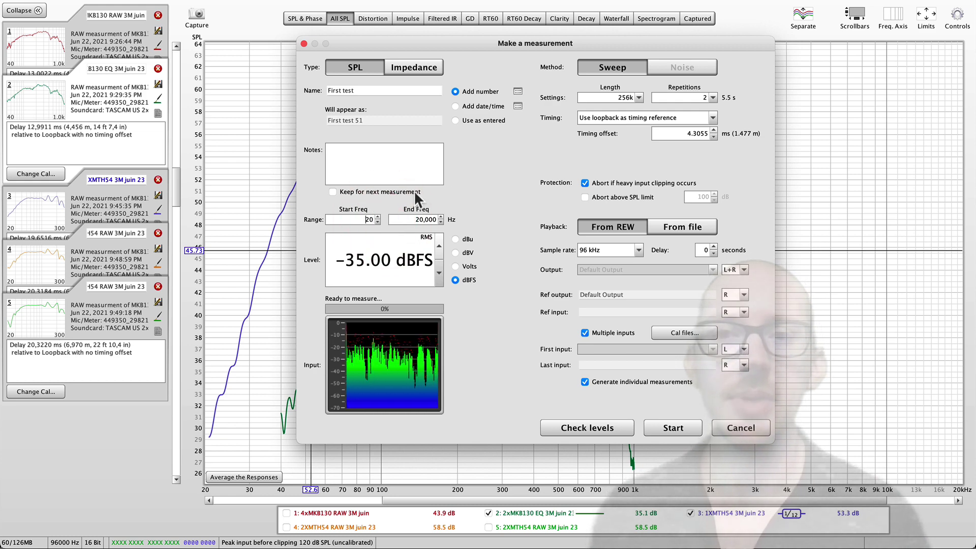
drag(364, 42, 516, 44)
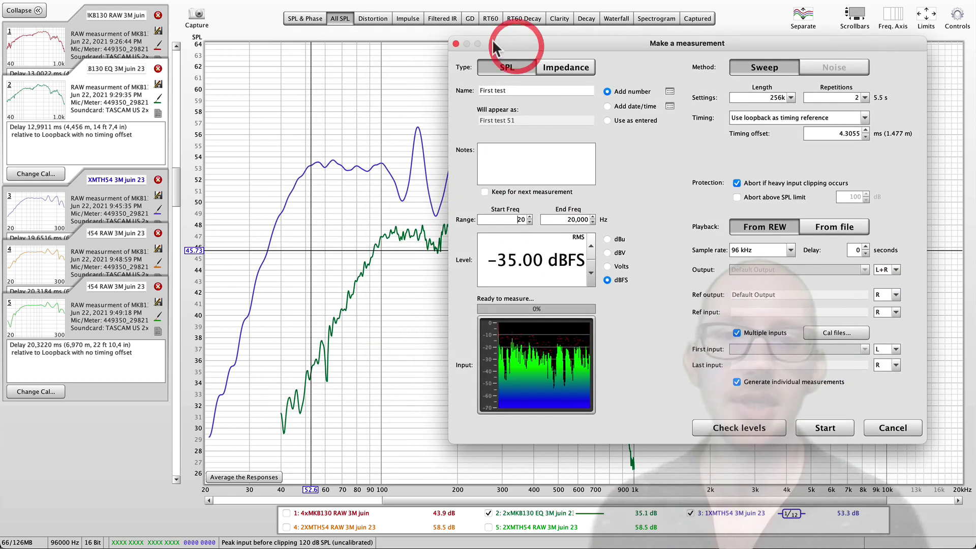
click(455, 43)
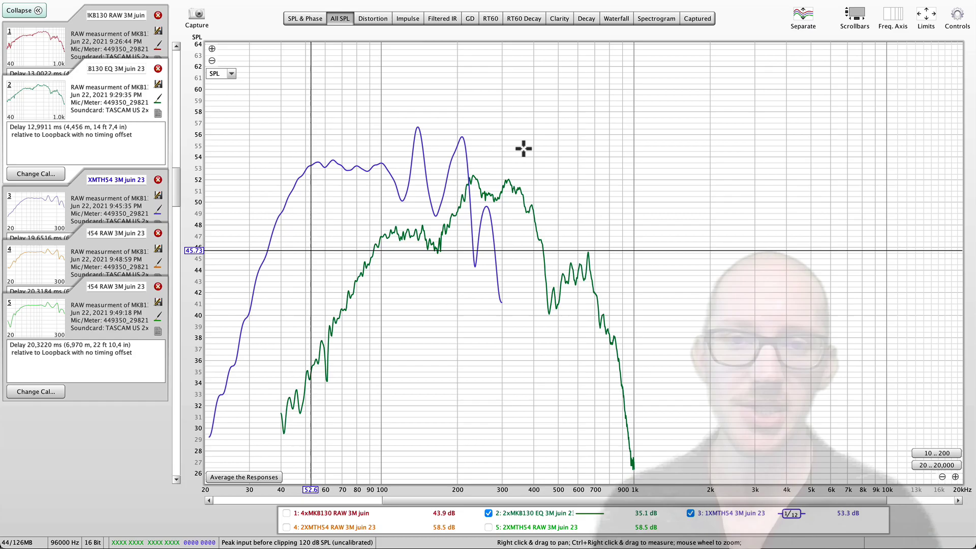